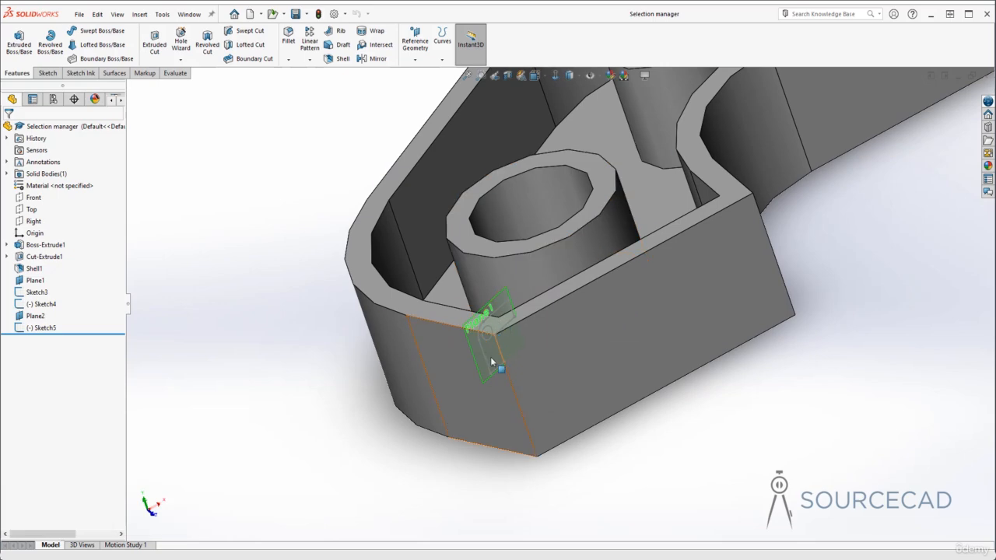
scroll(490, 352, down, 5)
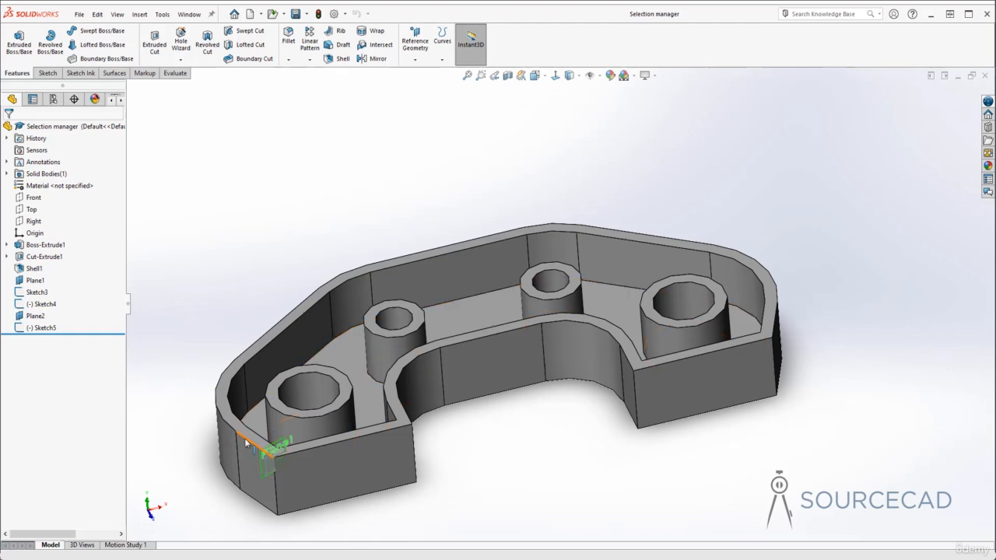
click(442, 38)
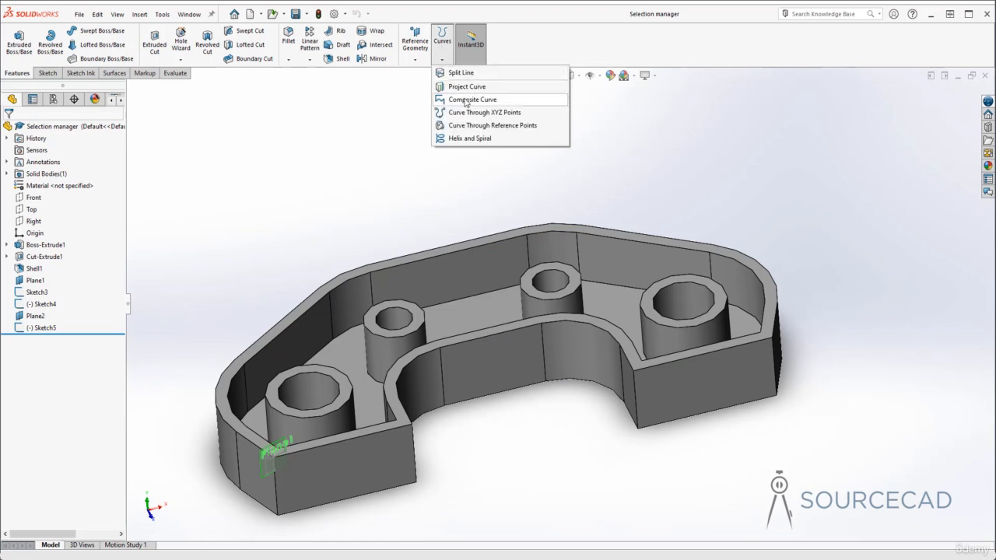
click(382, 145)
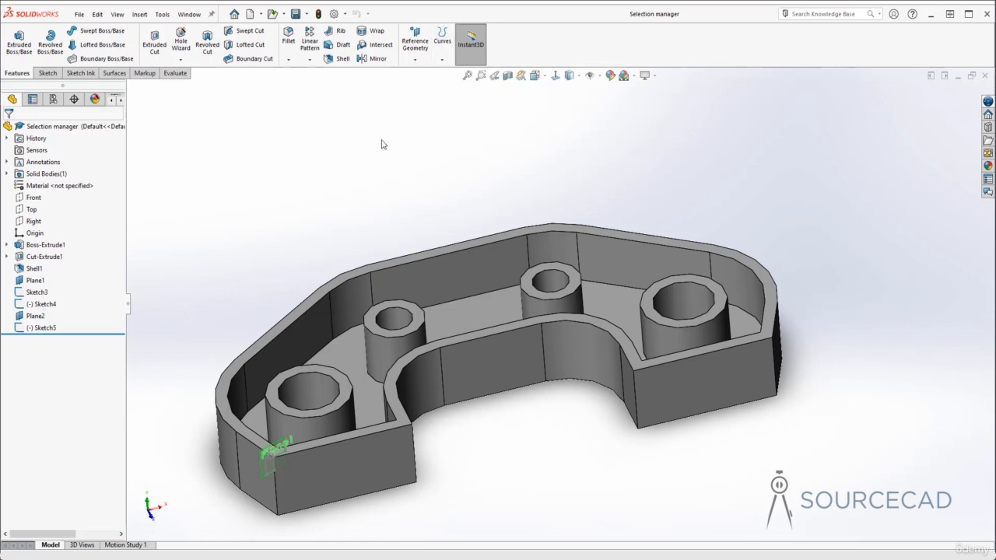
scroll(404, 195, up, 2)
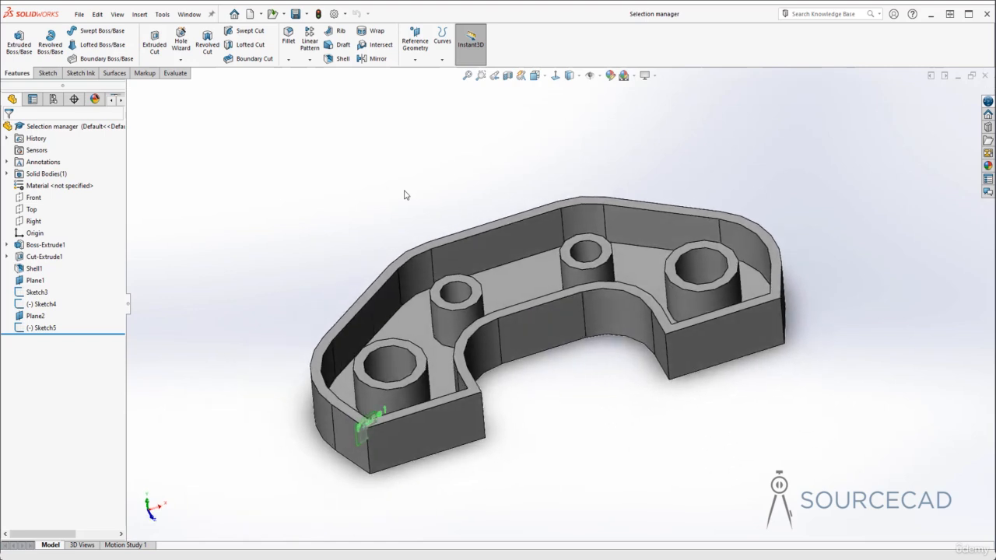
Step: Start a swept boss using the small lip sketch at the tray's rim corner (Sketch3) as the profile
click(102, 31)
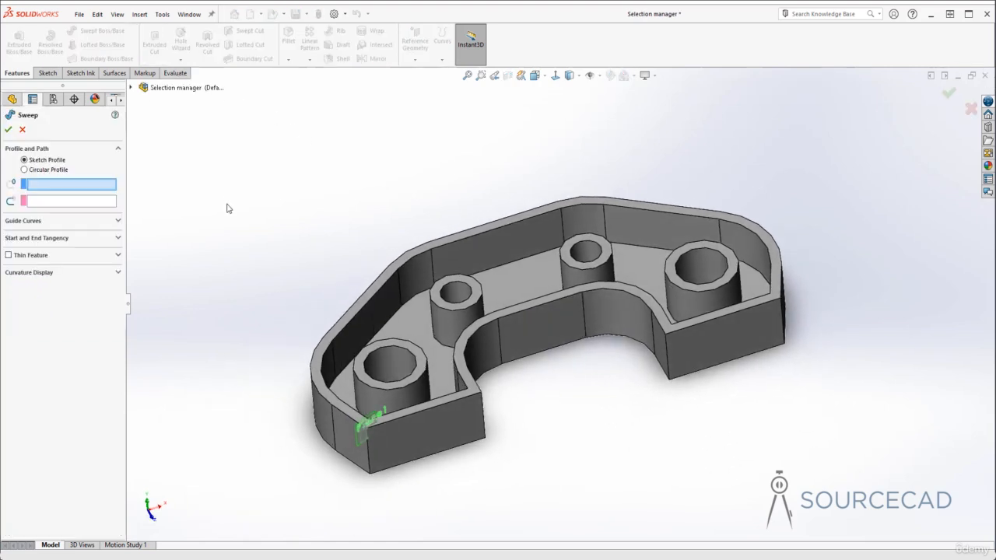
click(365, 435)
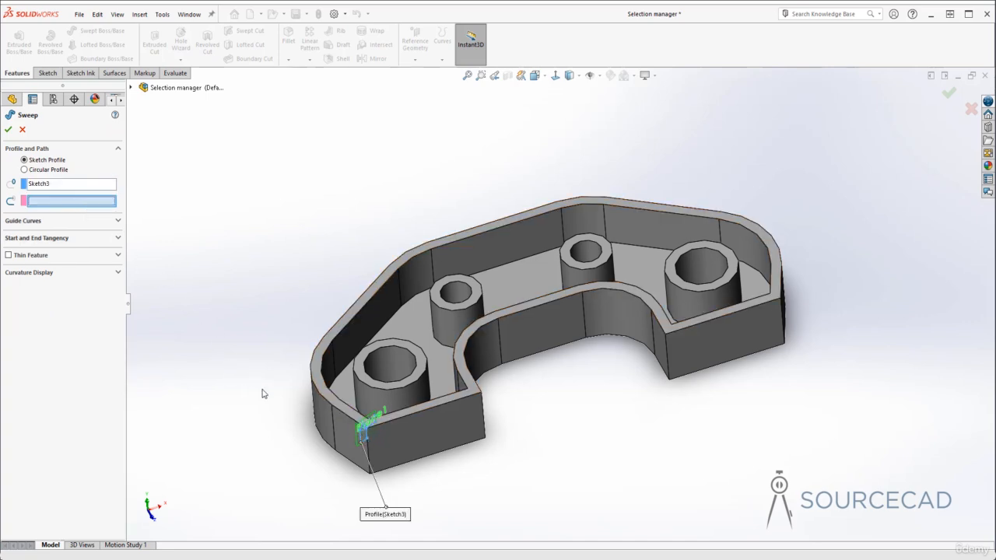
click(336, 417)
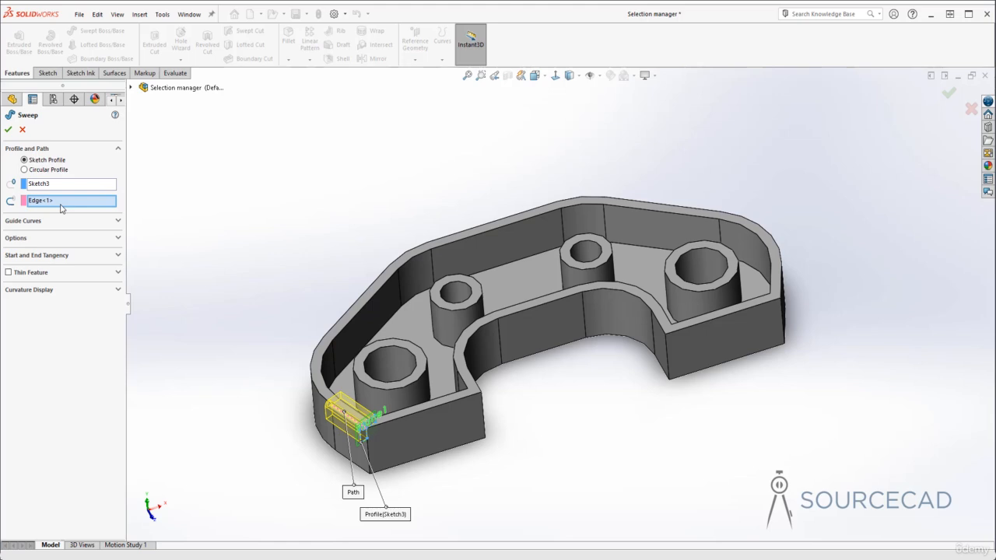
right_click(44, 204)
click(105, 207)
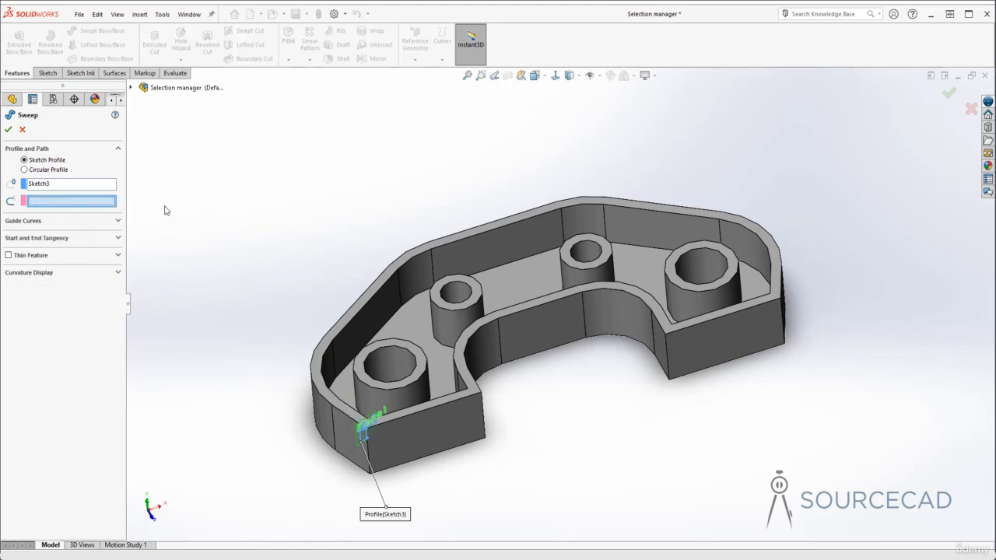
Step: Use SelectionManager's group selection to set the outer rim edge and its tangent edges as the path, and create the sweep
right_click(94, 204)
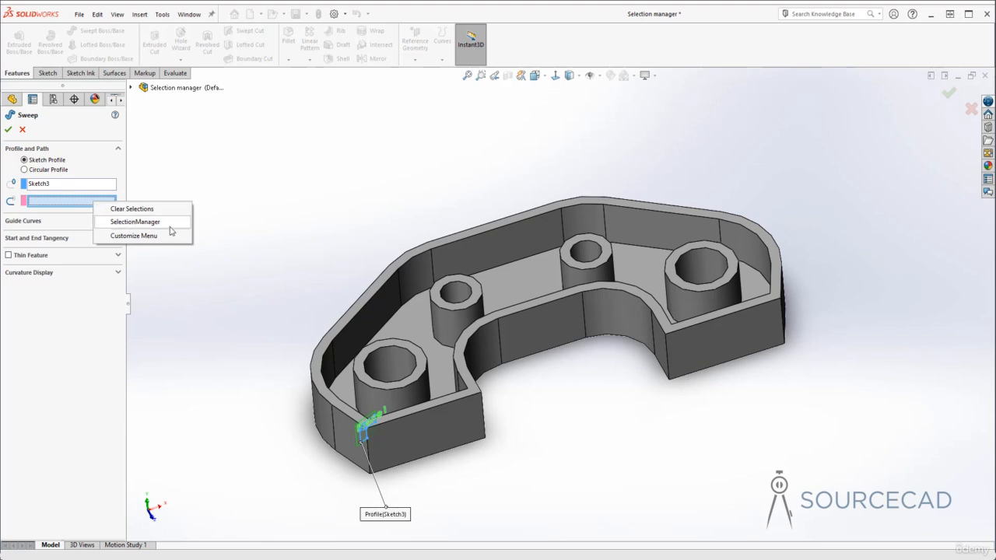
right_click(274, 185)
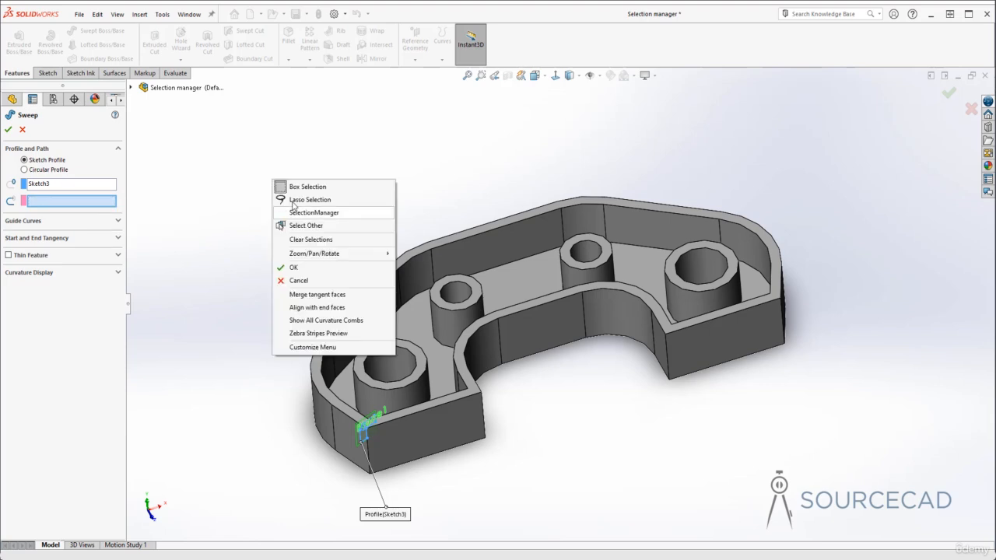
click(339, 218)
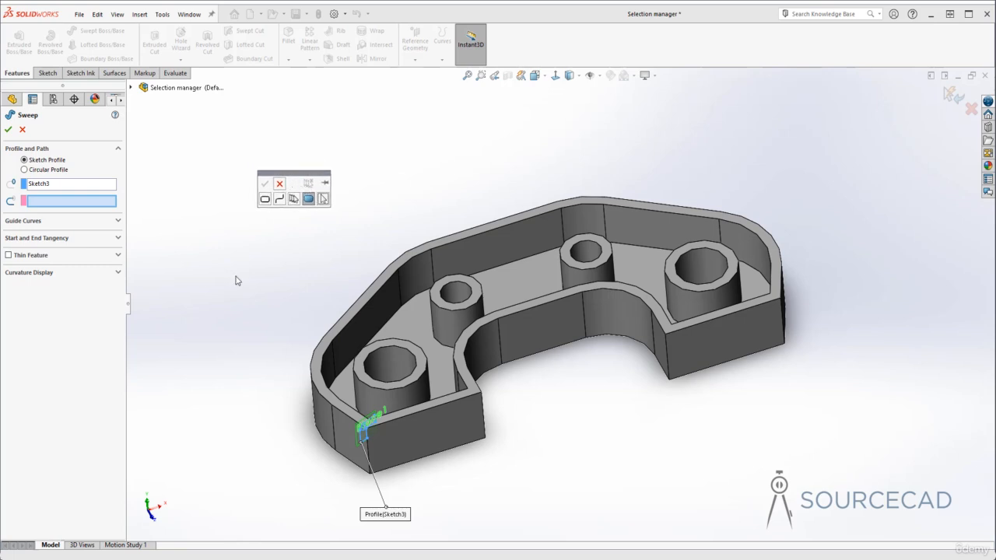
click(279, 200)
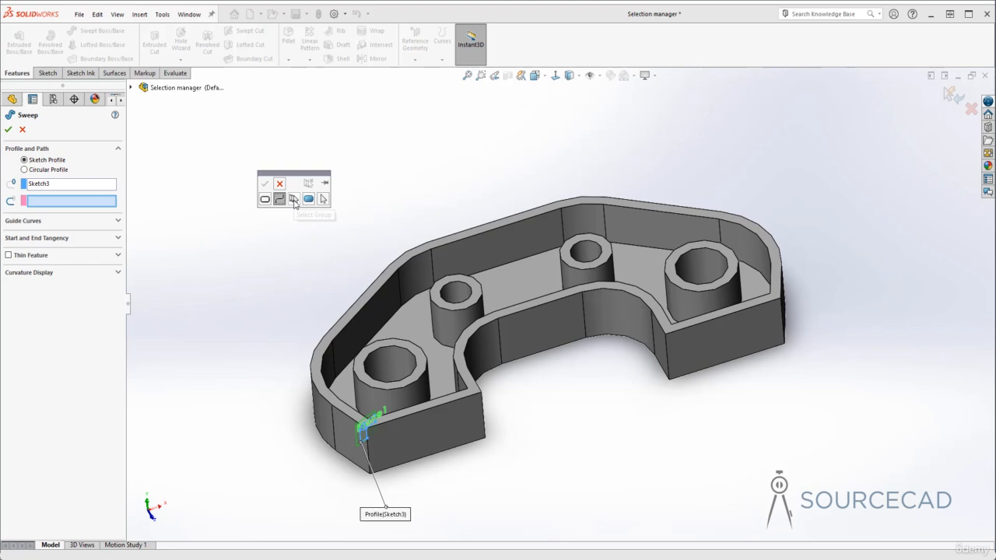
click(293, 200)
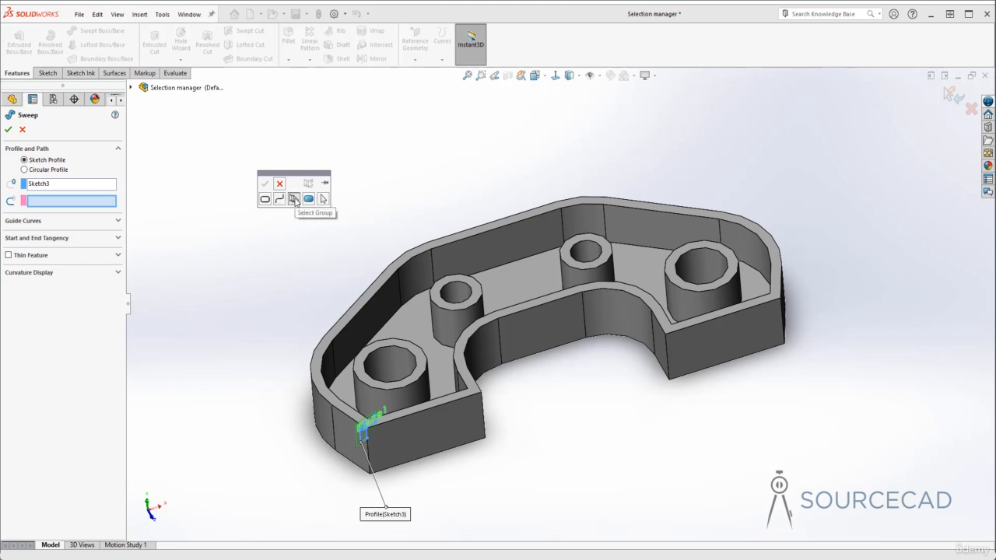
click(345, 415)
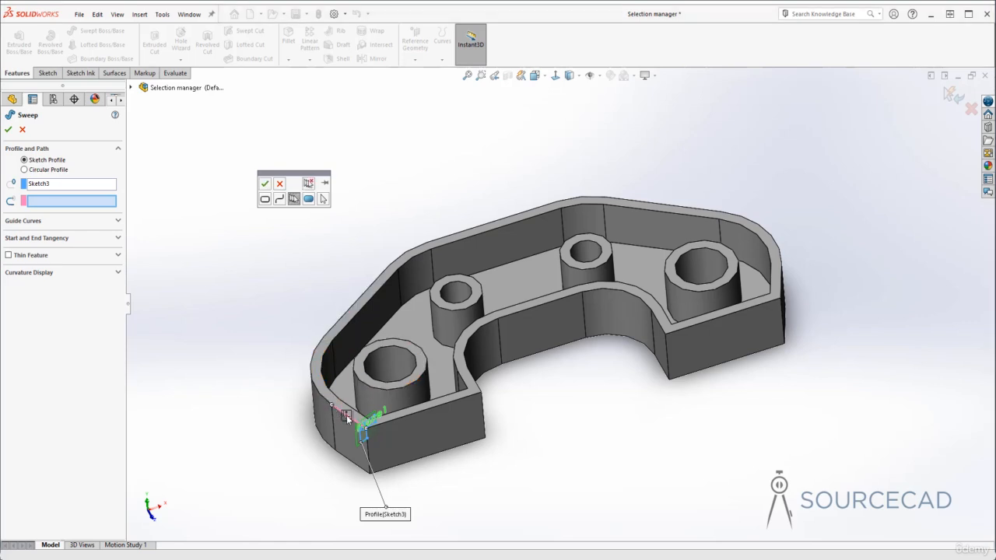
click(322, 396)
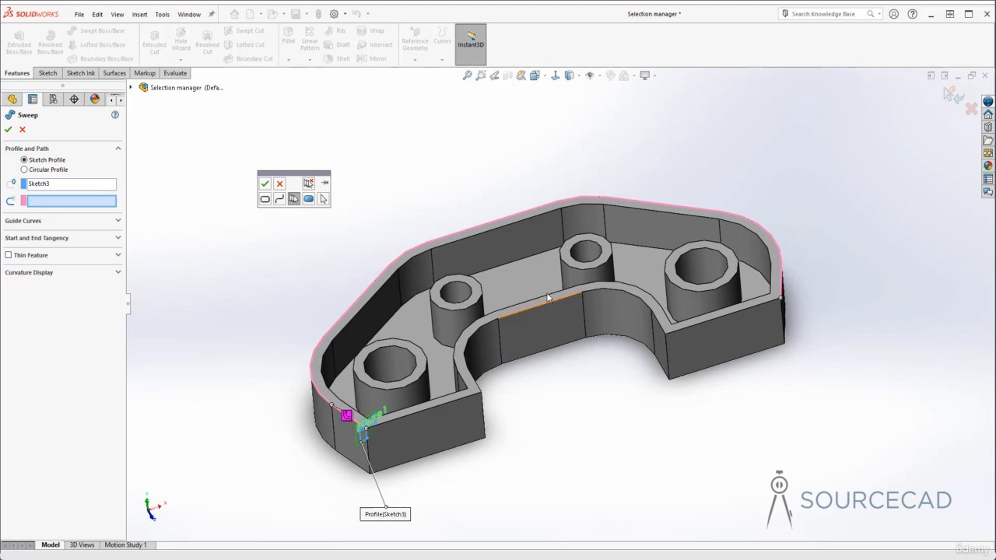
click(265, 185)
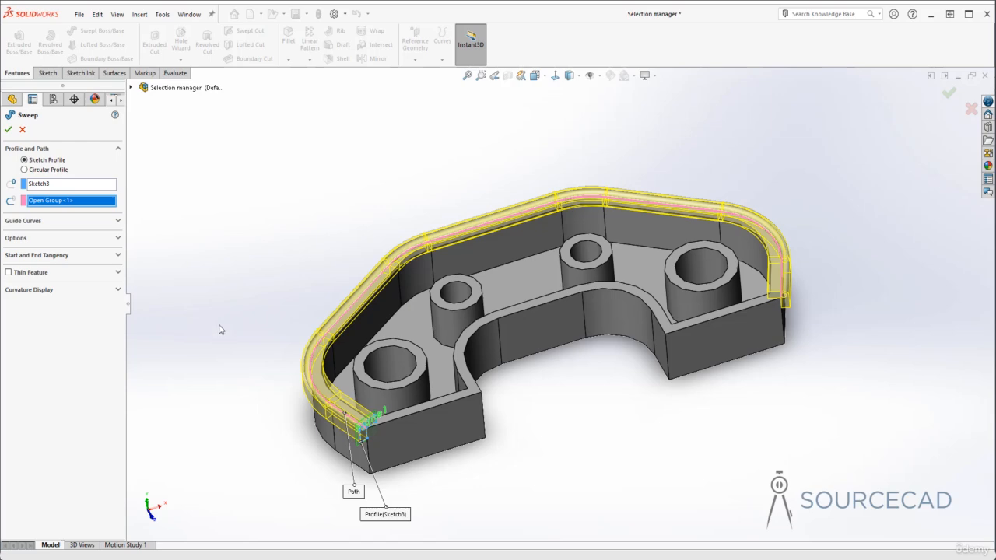
click(7, 129)
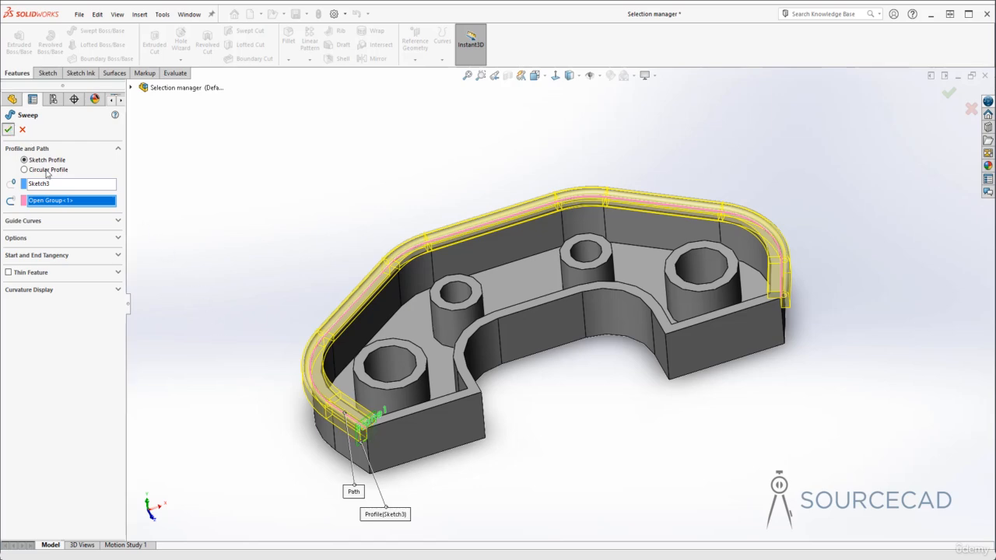
click(300, 211)
Step: Edit the rim sweep so that it aligns with the end faces
middle_drag(370, 446, 331, 417)
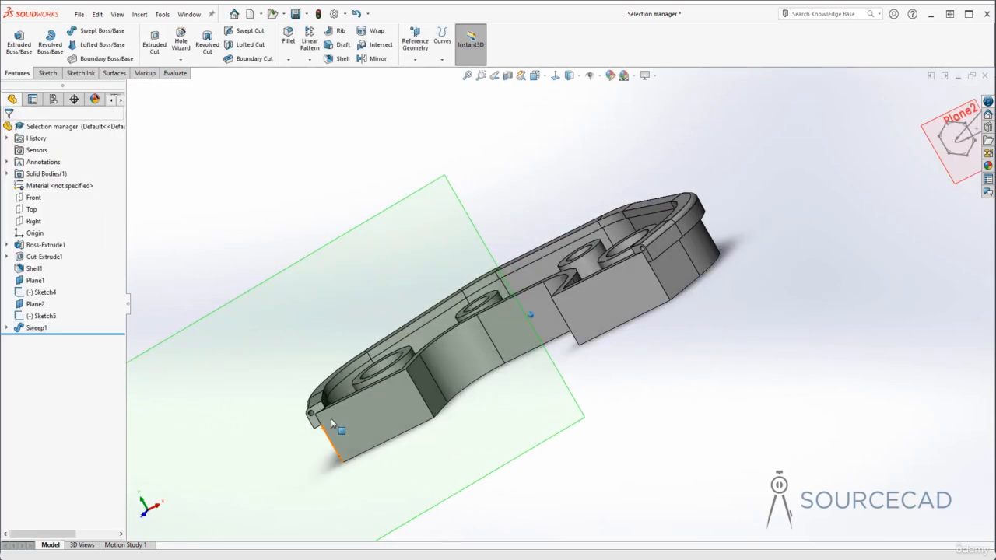
middle_drag(683, 258, 694, 253)
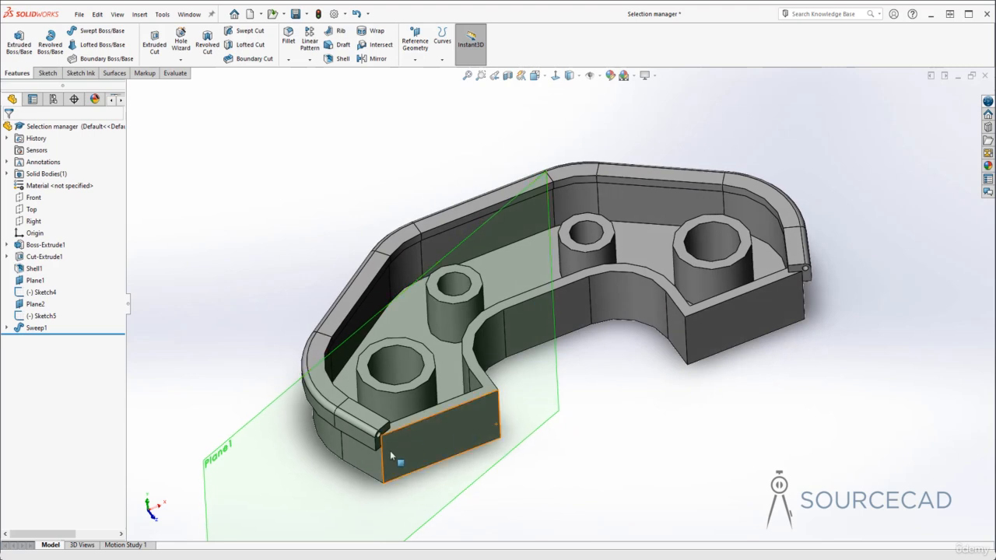
scroll(391, 450, down, 4)
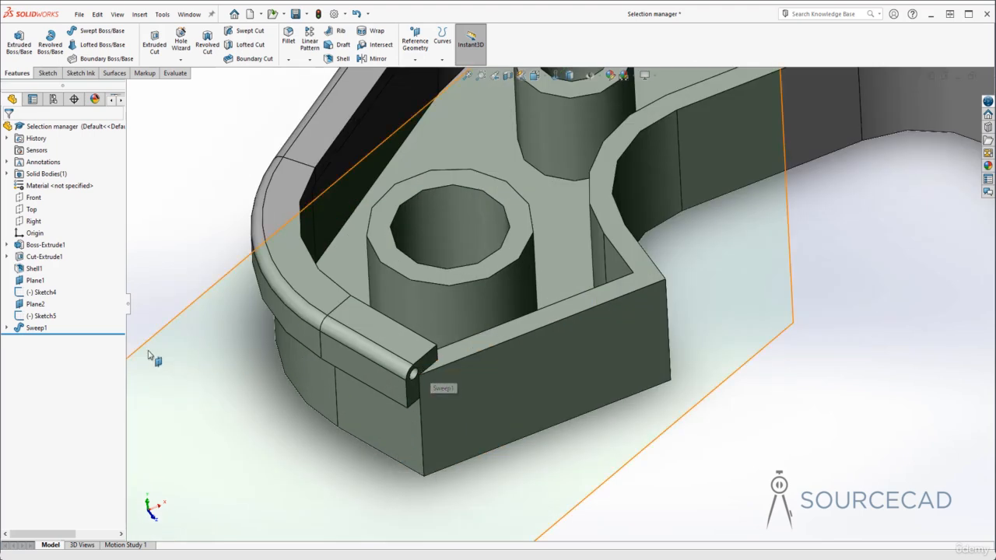
click(35, 328)
click(54, 296)
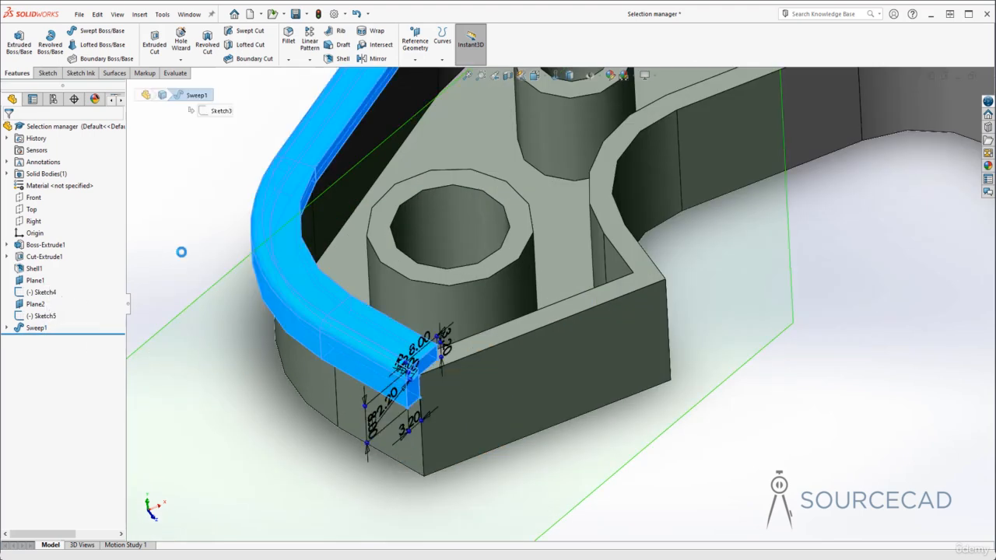
click(117, 239)
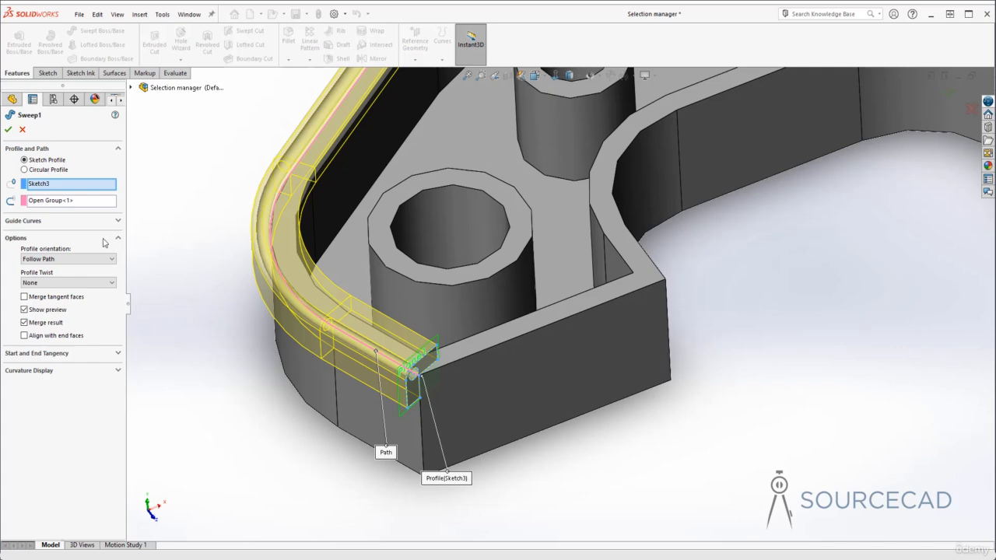
click(24, 336)
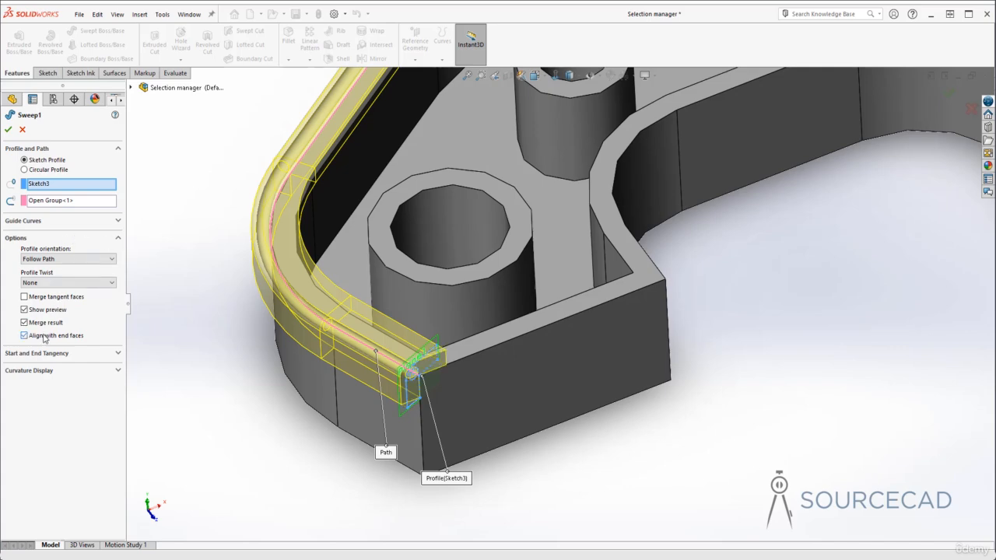
click(8, 129)
key(f)
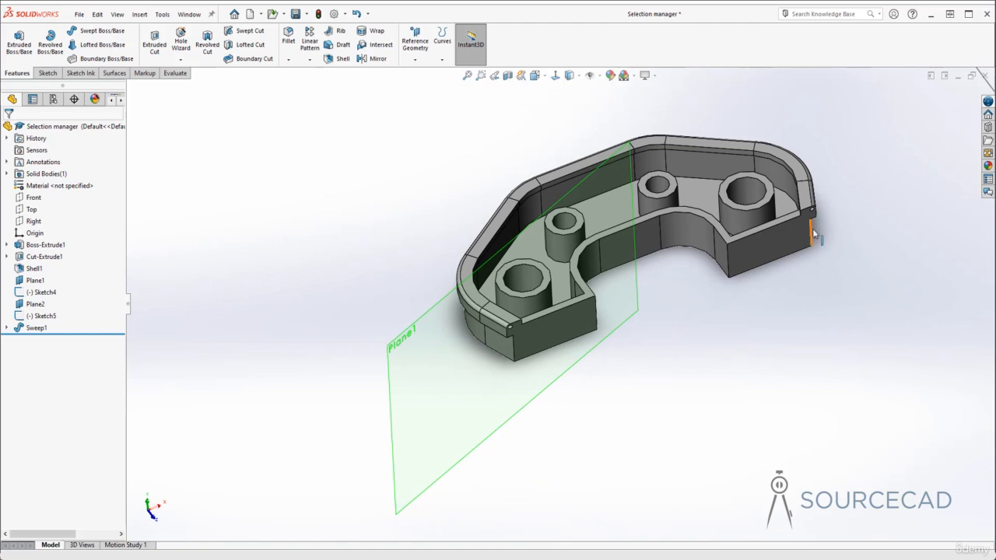
Step: Start another swept boss with the polygon sketch on Plane2 as the profile
scroll(759, 300, up, 5)
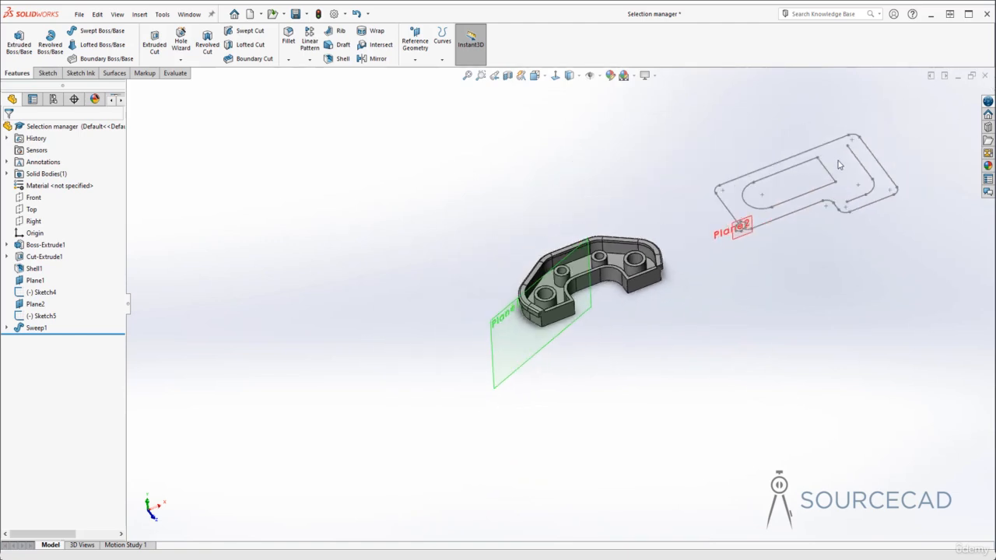
scroll(703, 215, down, 6)
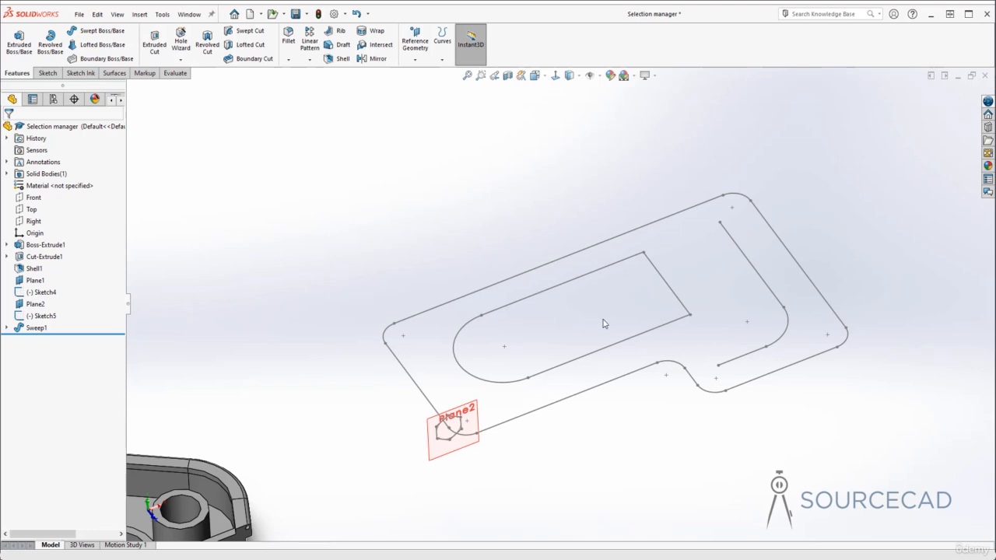
scroll(605, 323, down, 1)
middle_drag(408, 460, 416, 441)
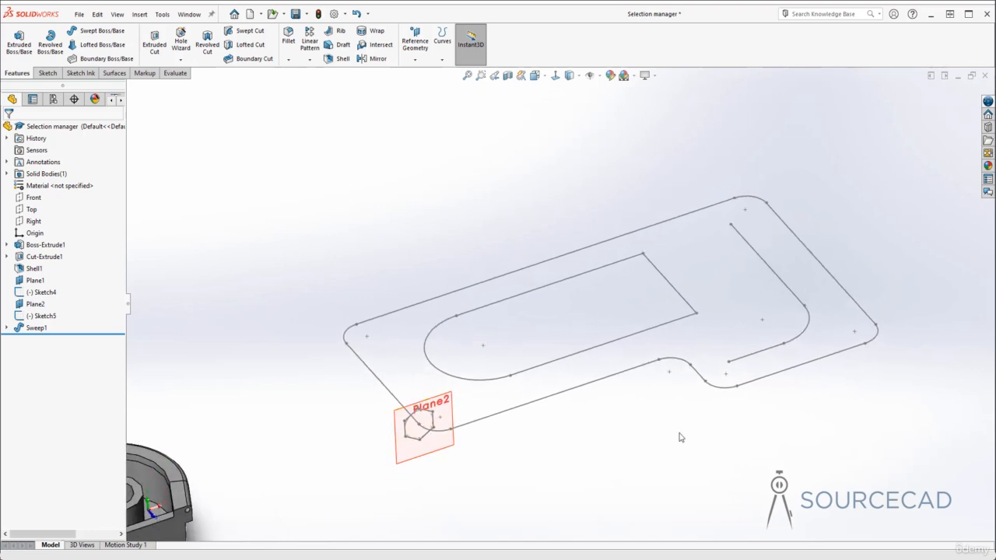
click(109, 34)
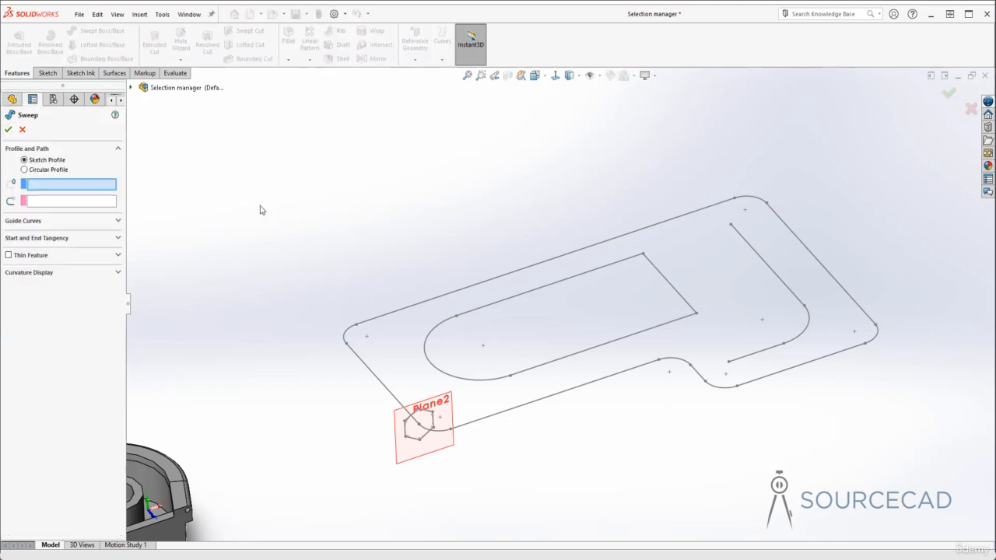
click(405, 433)
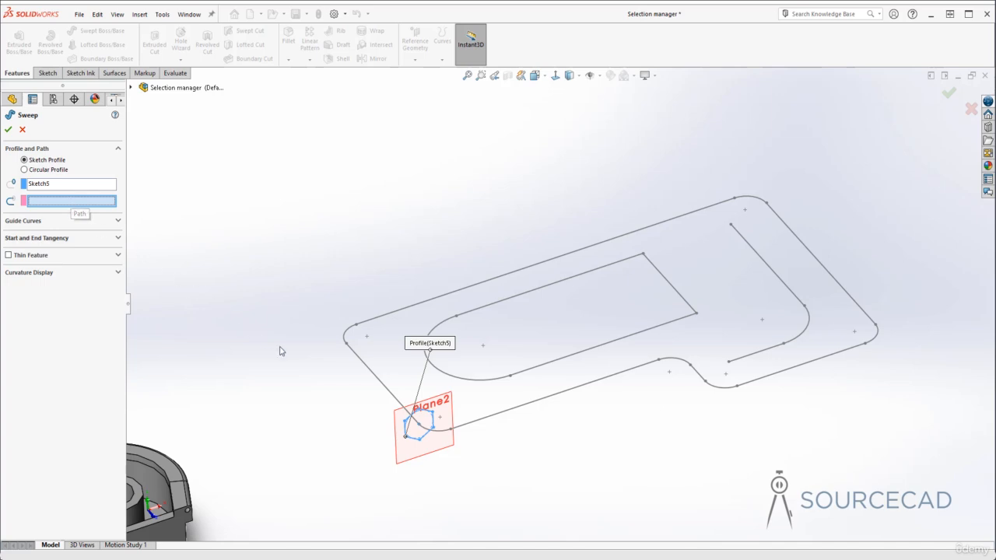
Step: Try SelectionManager's closed loop selection on the sketch's outer contour for the sweep path
click(375, 387)
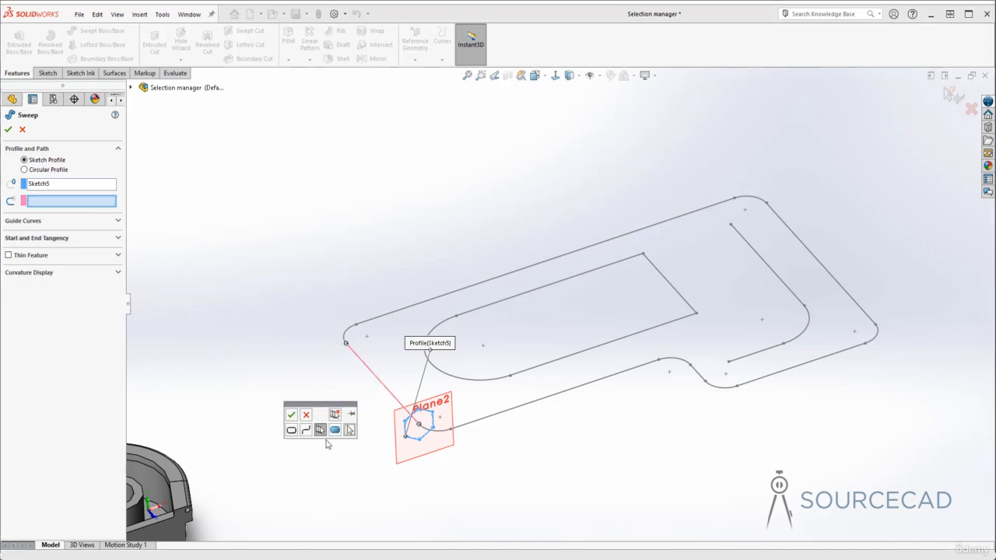
click(306, 414)
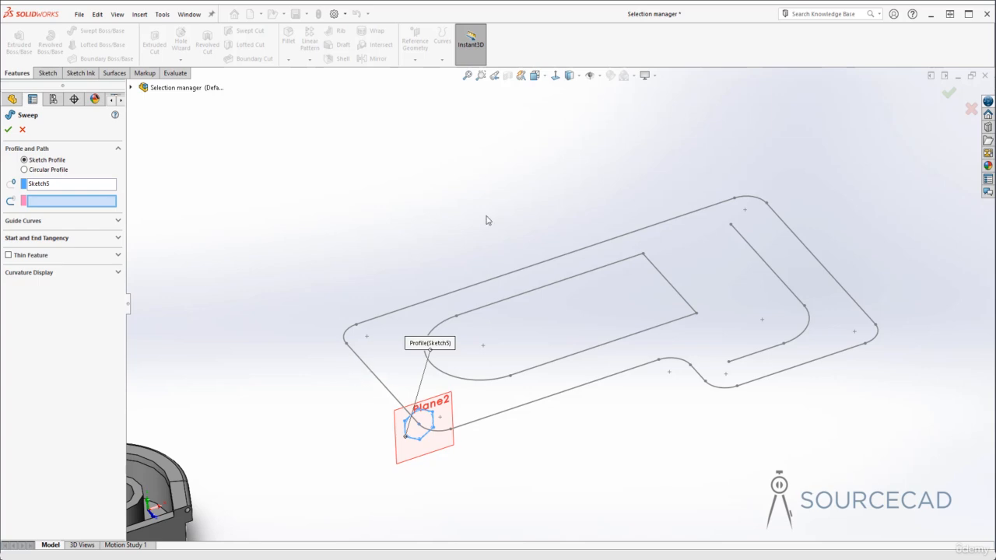
right_click(342, 176)
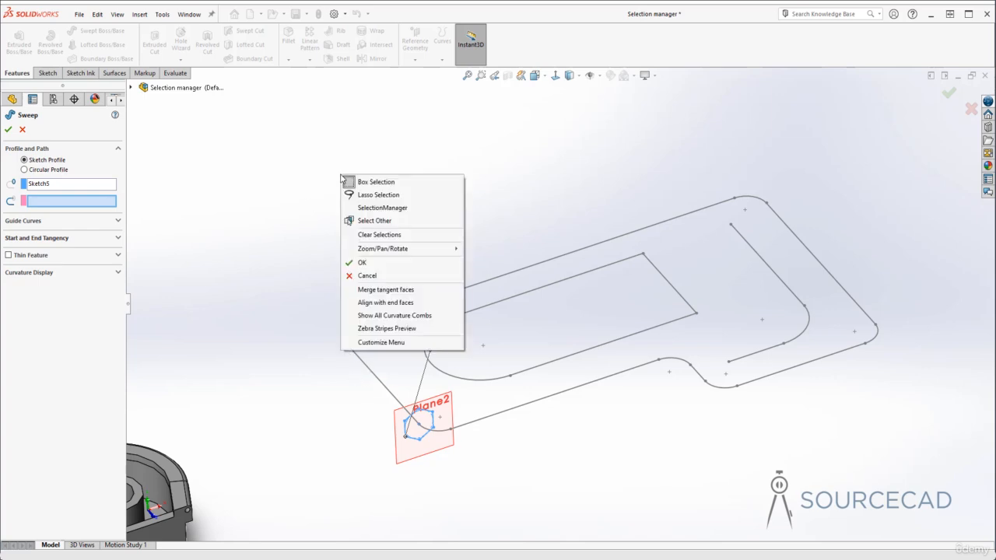
click(384, 209)
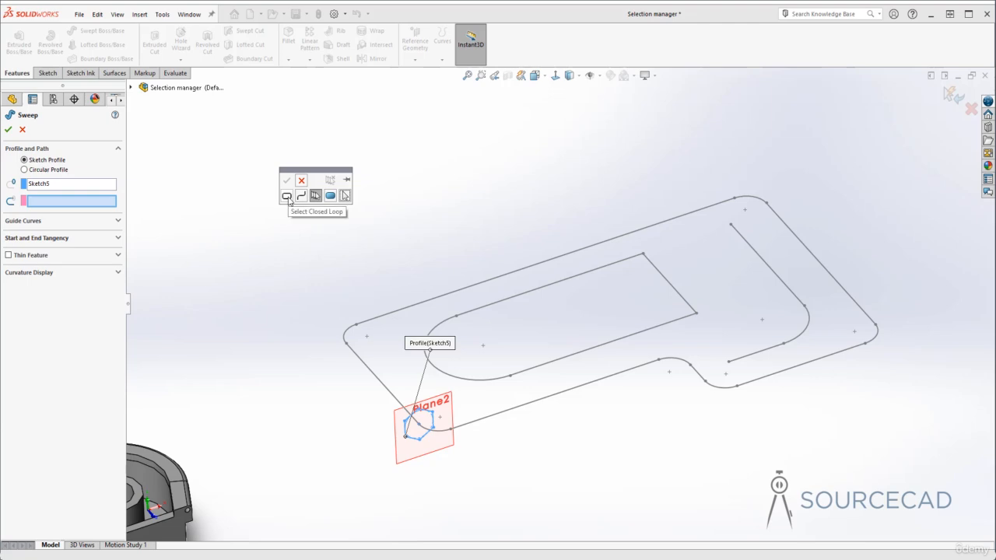
click(287, 197)
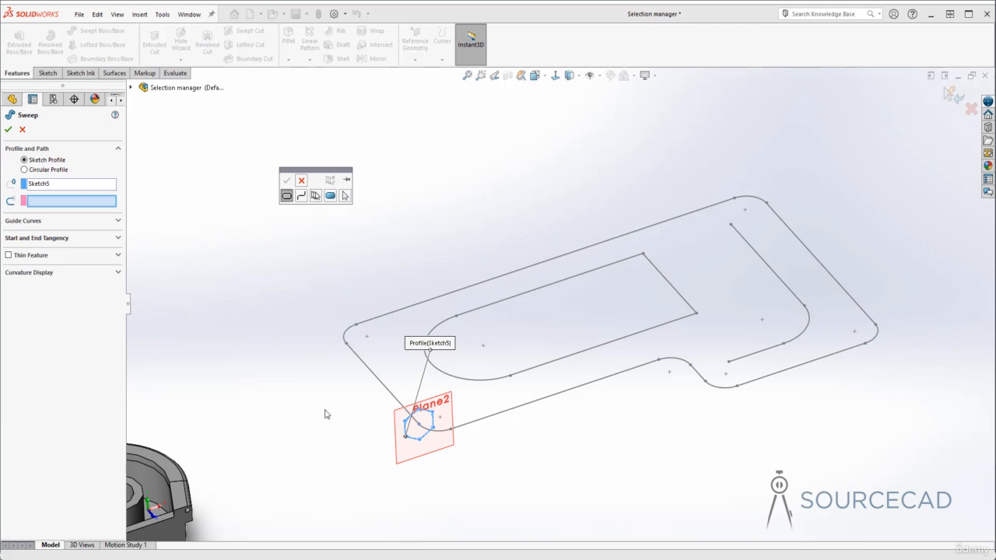
click(374, 379)
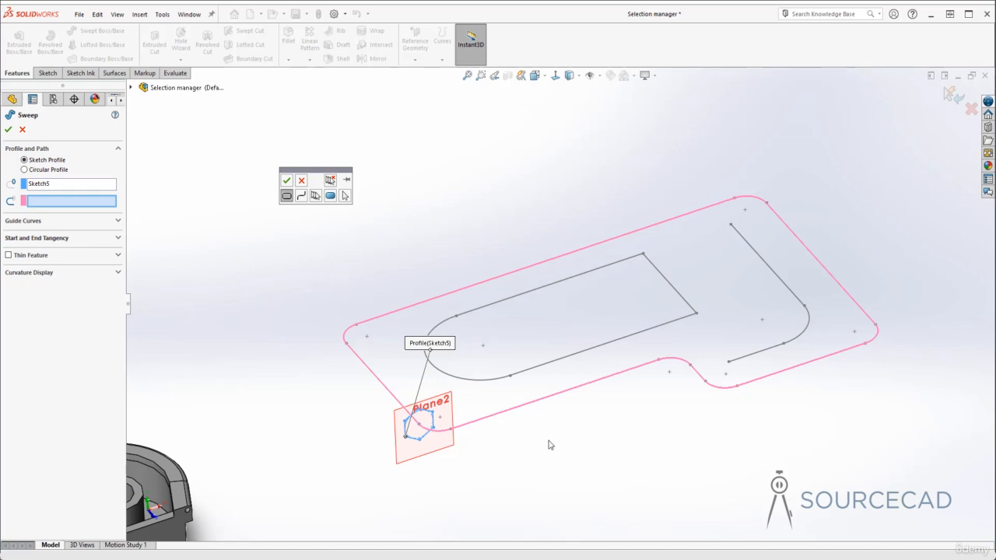
Step: Try open loop selection on the J-shaped contour, and accept the outer contour's closed loop as the sweep path
click(302, 196)
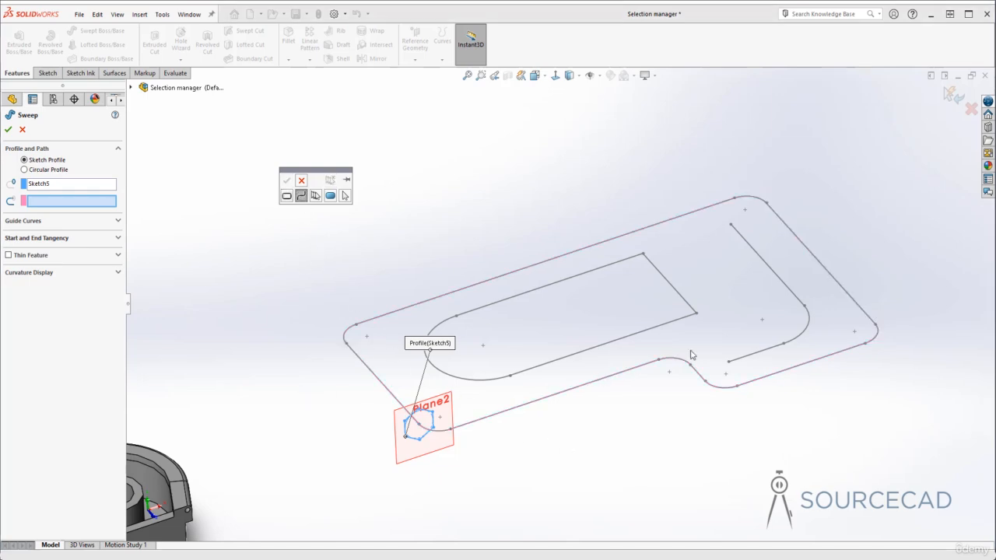
click(770, 270)
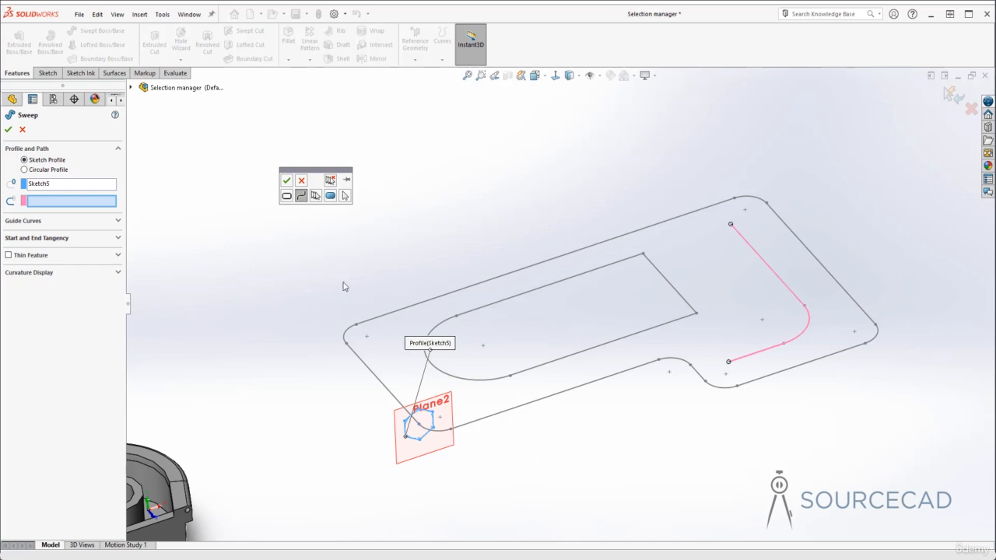
click(287, 196)
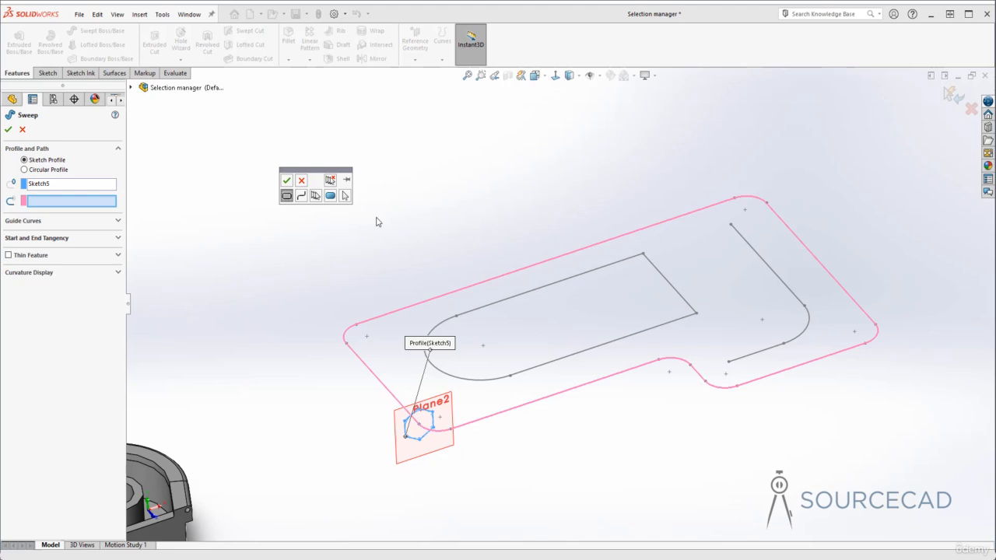
click(286, 180)
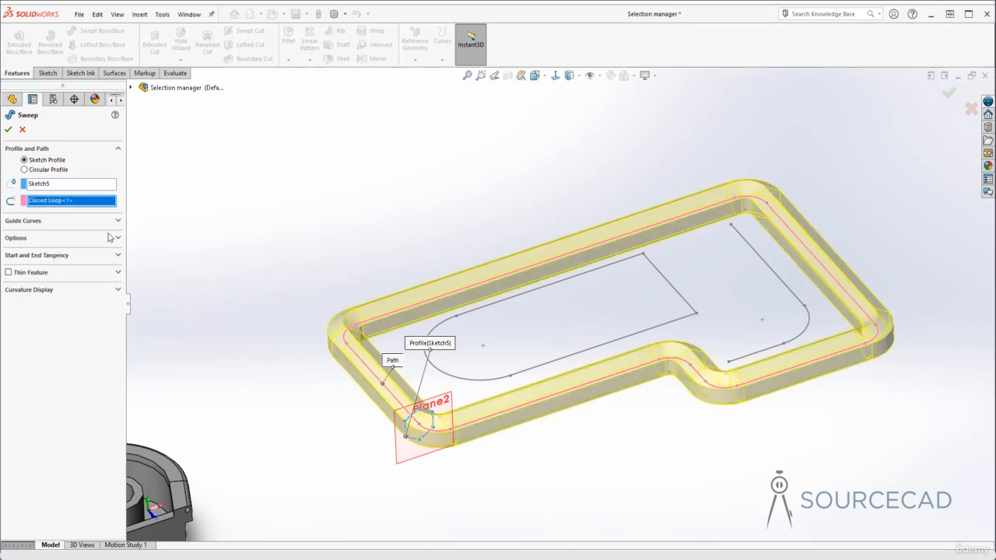
Step: Replace the sweep path with a group of five connected outer-contour segments, running from the profile along three straight lines and two corner arcs
right_click(97, 203)
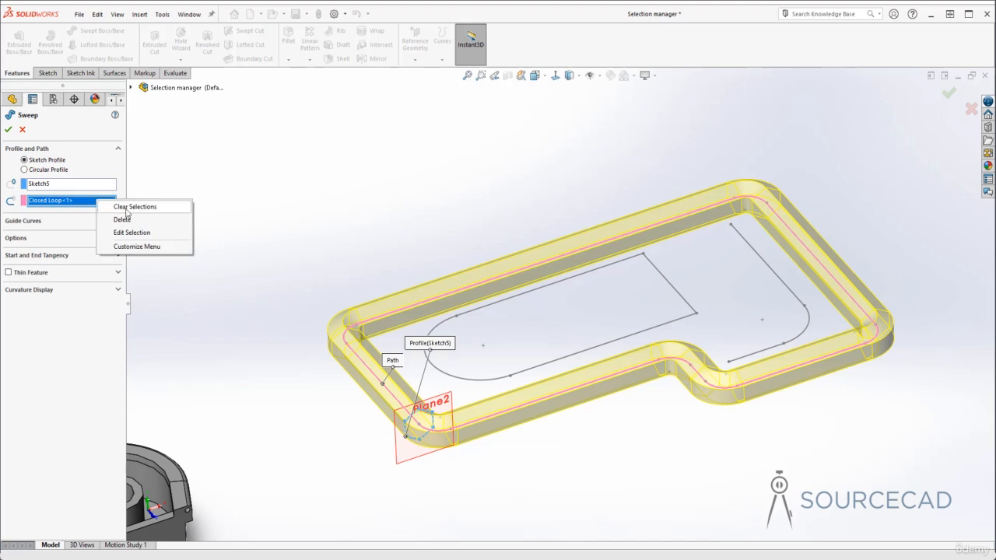
click(133, 207)
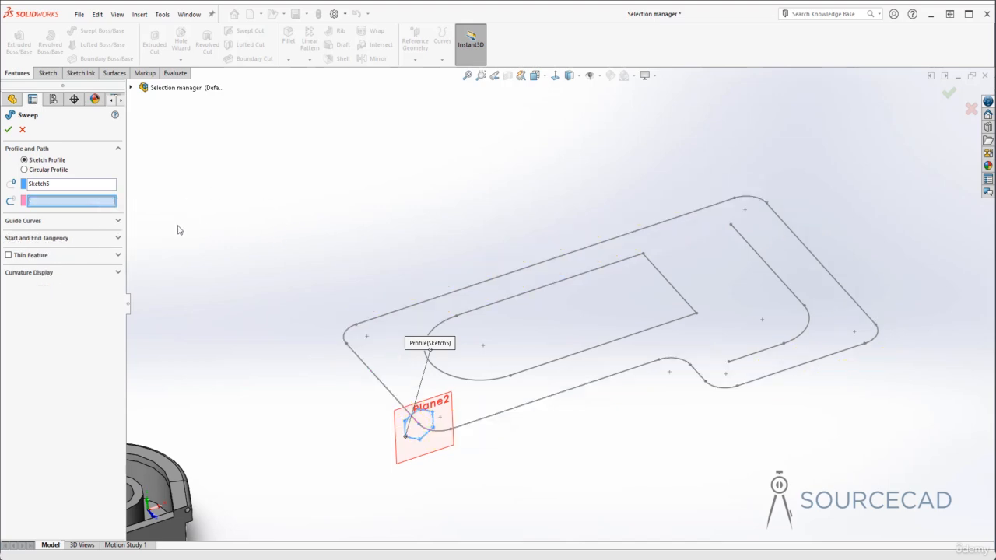
right_click(260, 197)
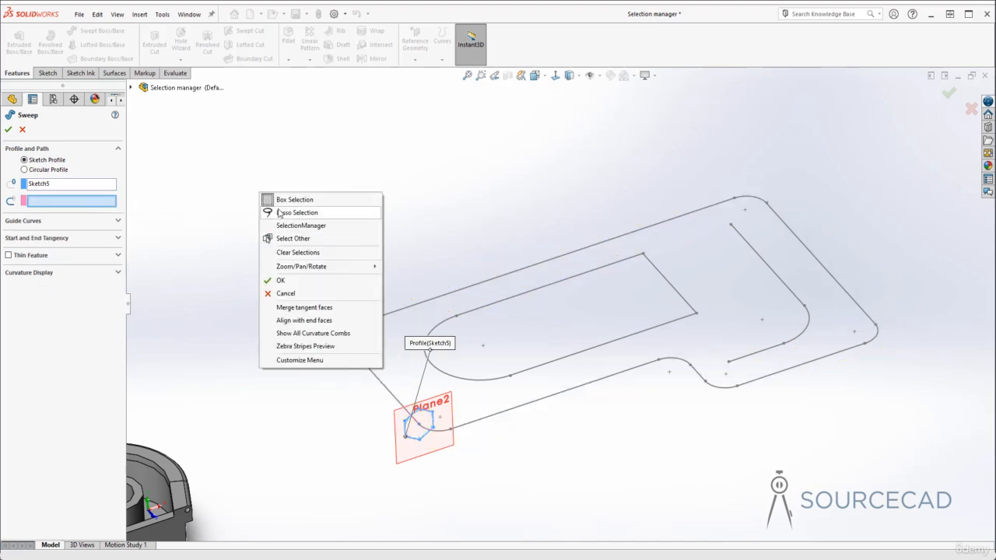
click(308, 226)
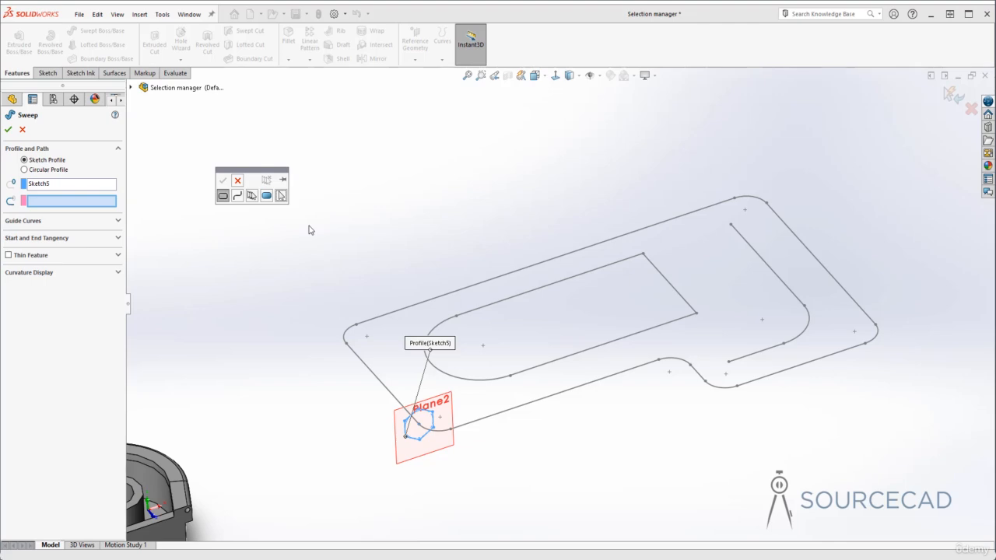
click(251, 196)
click(375, 384)
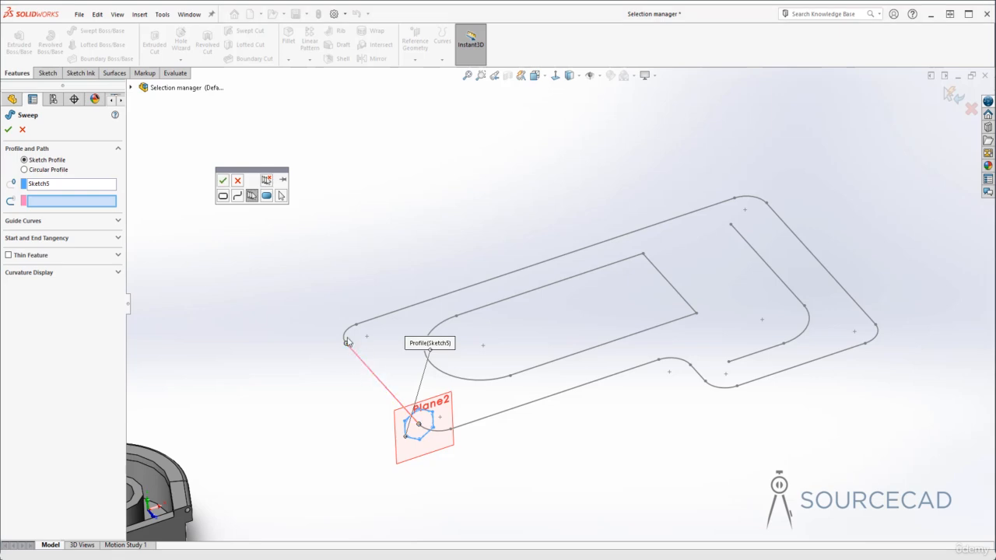
click(346, 336)
click(371, 322)
click(765, 204)
click(771, 213)
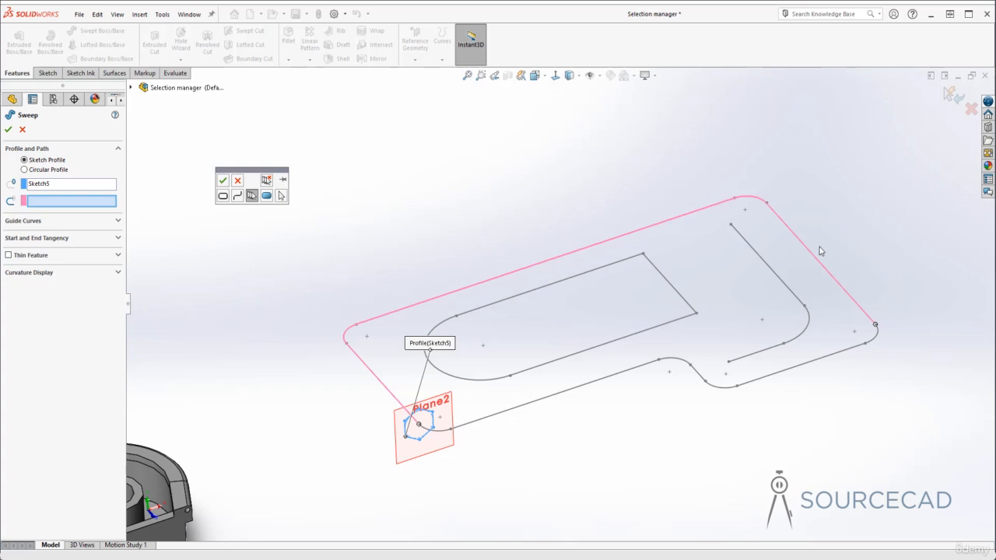
click(223, 181)
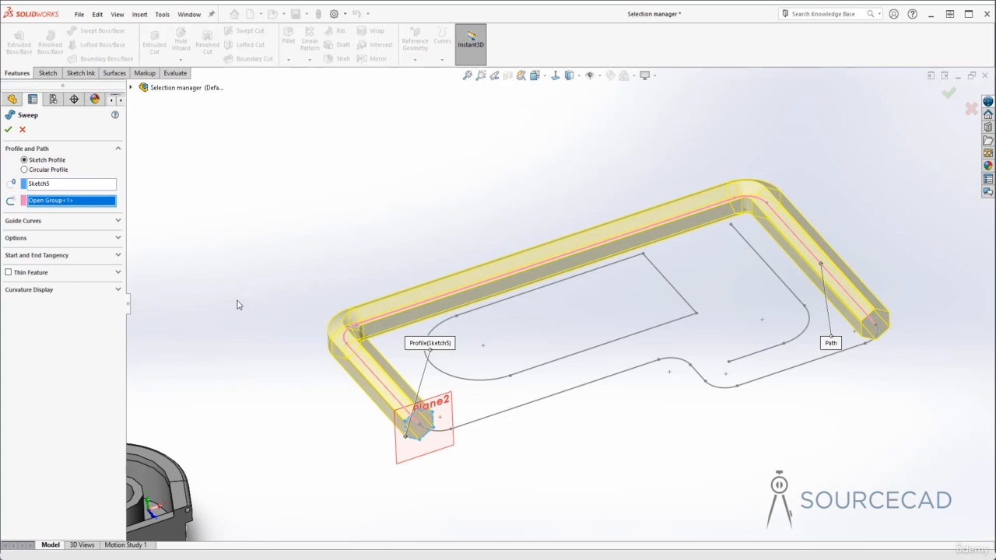
Step: Clear the group from the sweep path and reopen SelectionManager for a new path selection
right_click(73, 201)
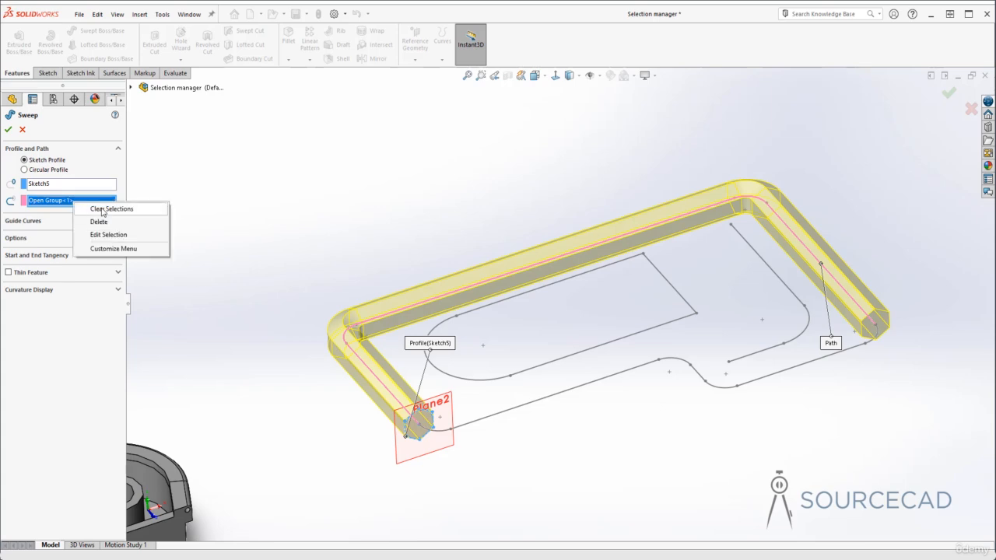
click(101, 209)
right_click(325, 212)
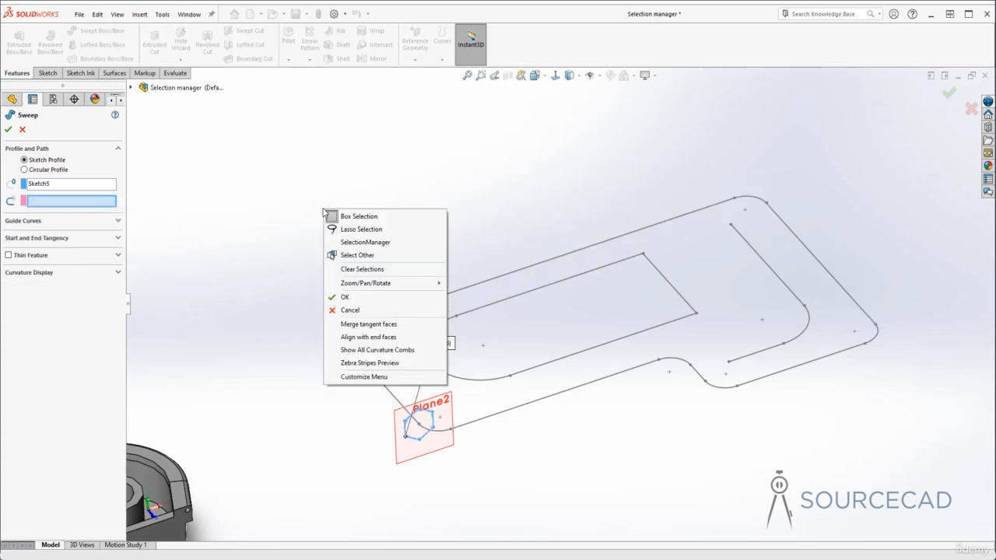
click(365, 242)
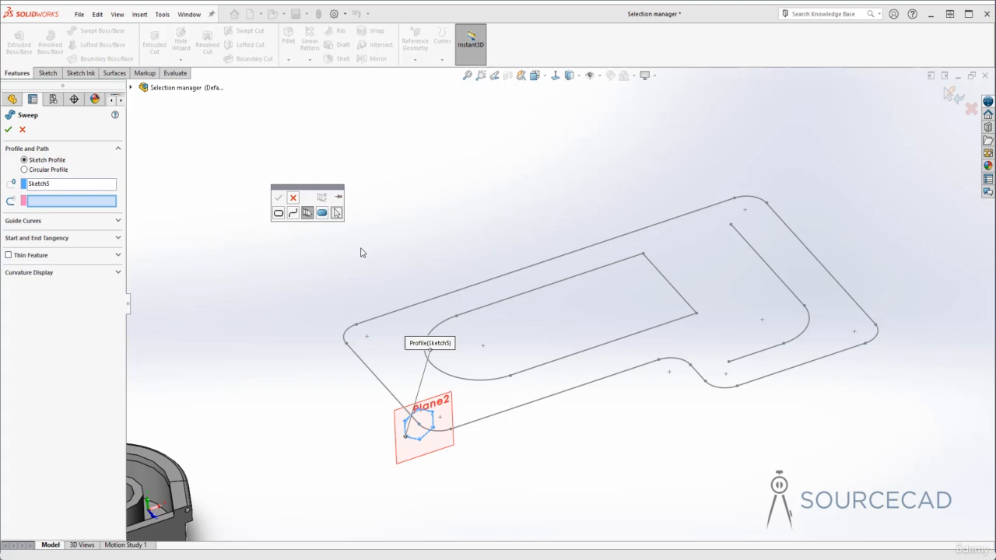
Step: Try SelectionManager's region selection on the sketch's enclosed areas, and switch to standard selection
click(322, 213)
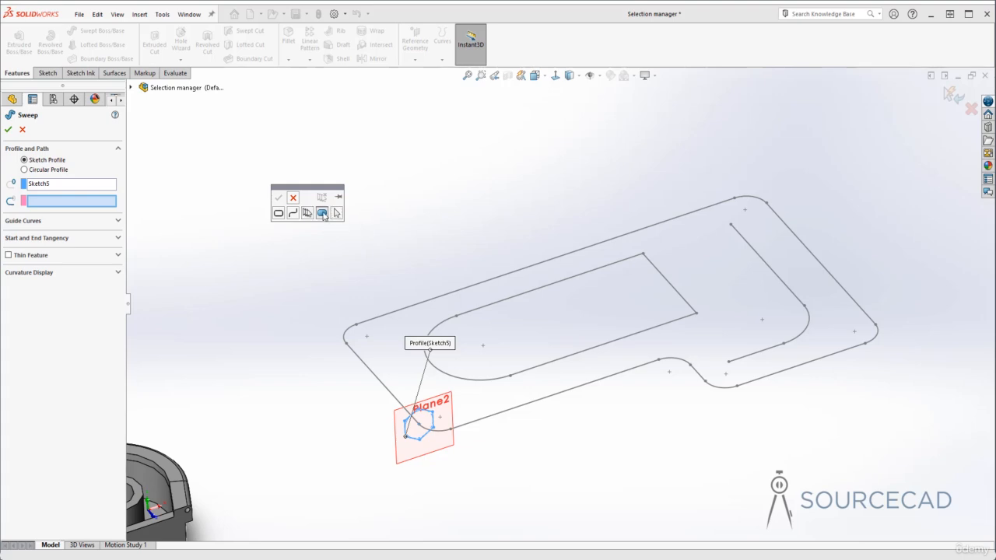
click(396, 338)
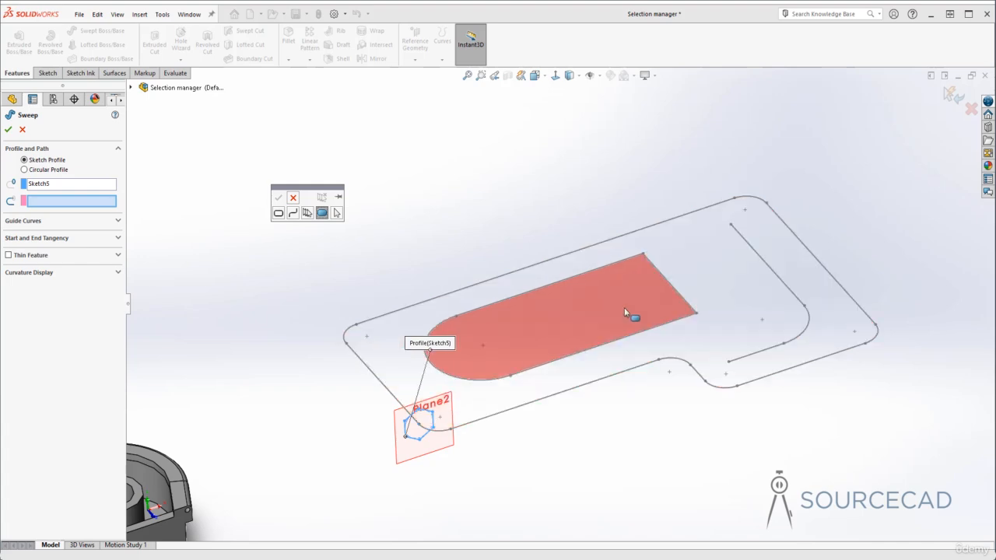
click(335, 214)
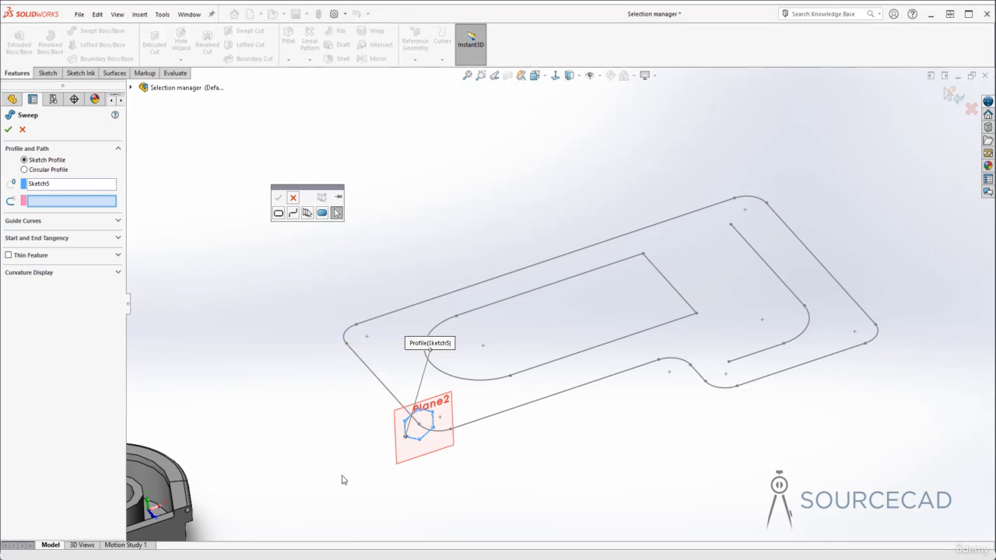
Step: Use group selection to pick the straight line starting at the profile, the adjoining corner arc and the long outer line as the path
click(308, 212)
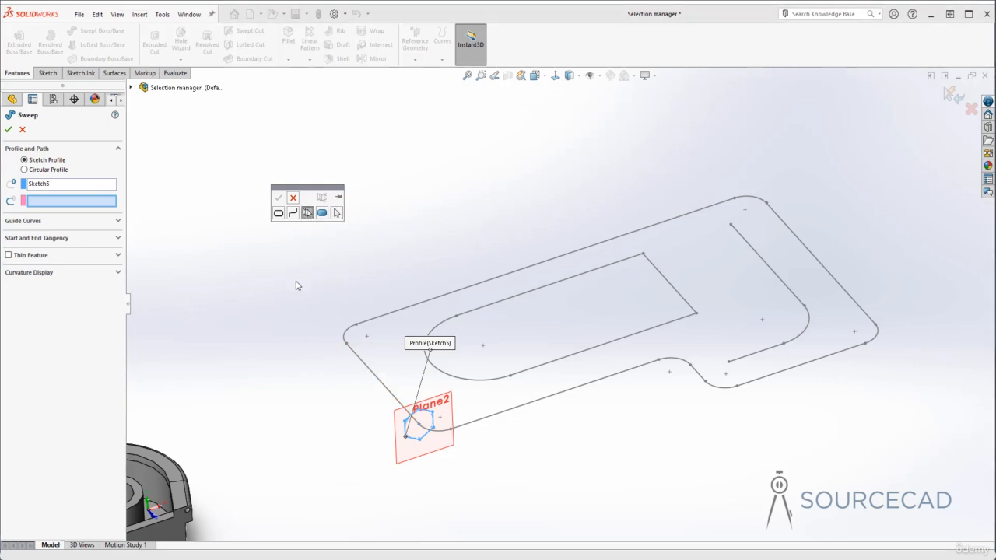
click(367, 369)
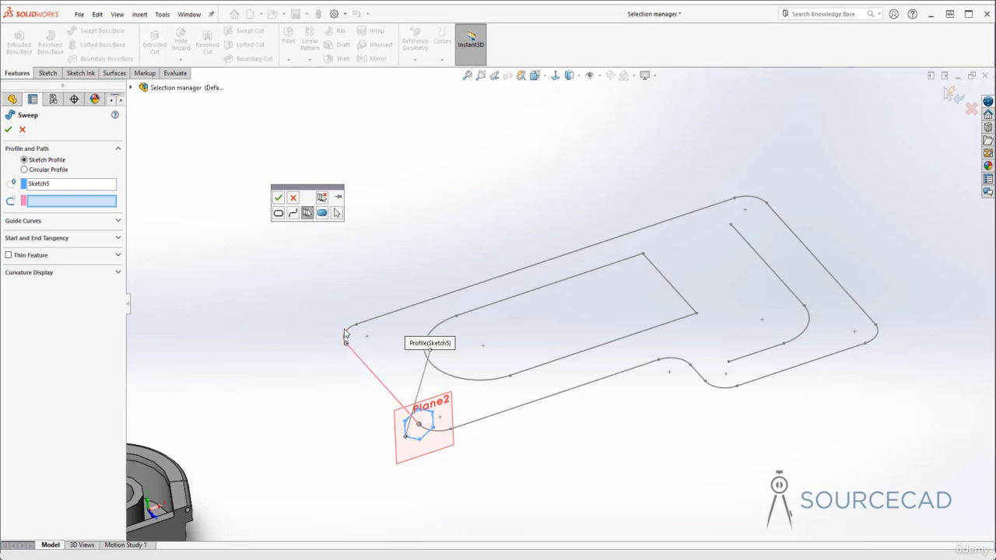
click(347, 333)
click(377, 319)
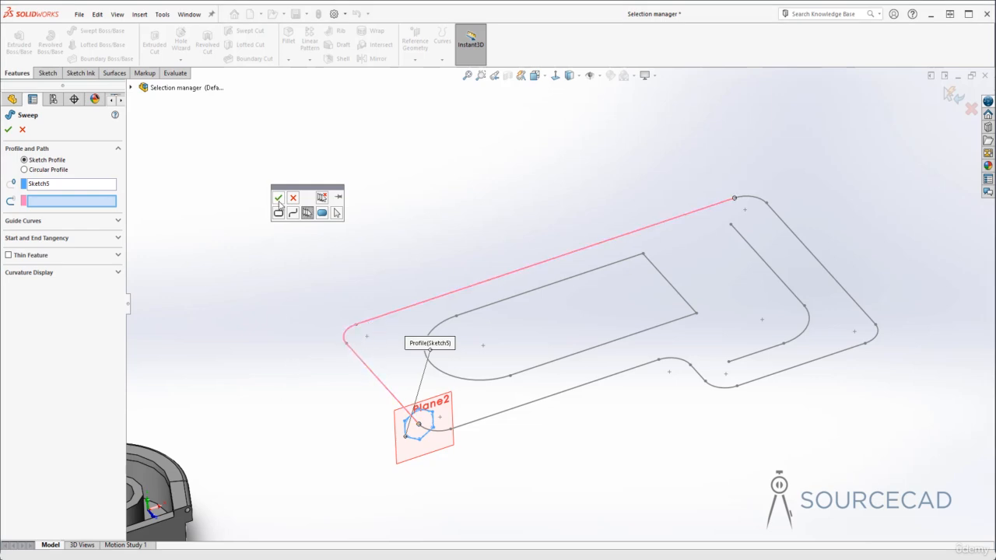